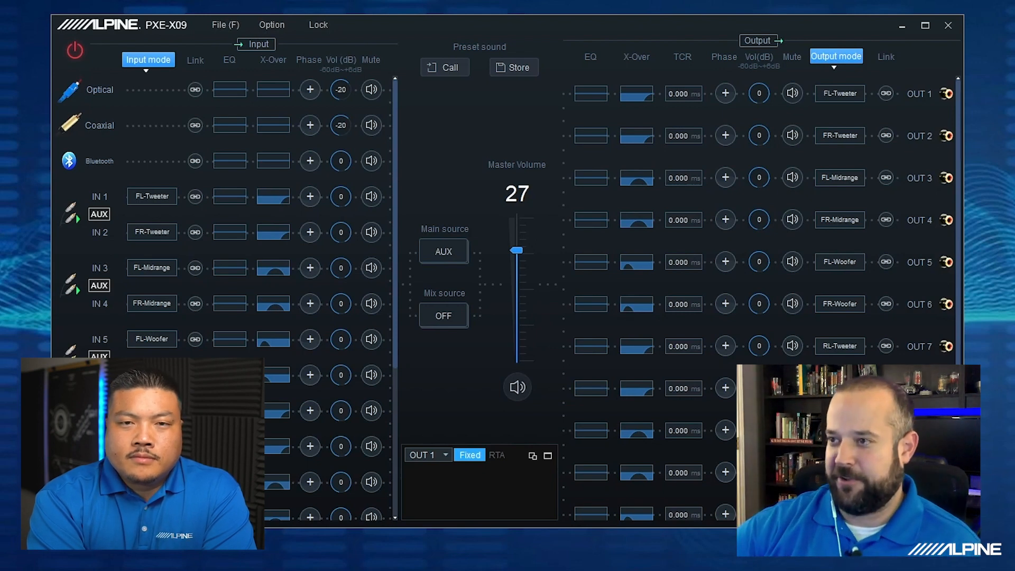
- Connect to the sound processor and confirm Hi.level as the main source
click(74, 55)
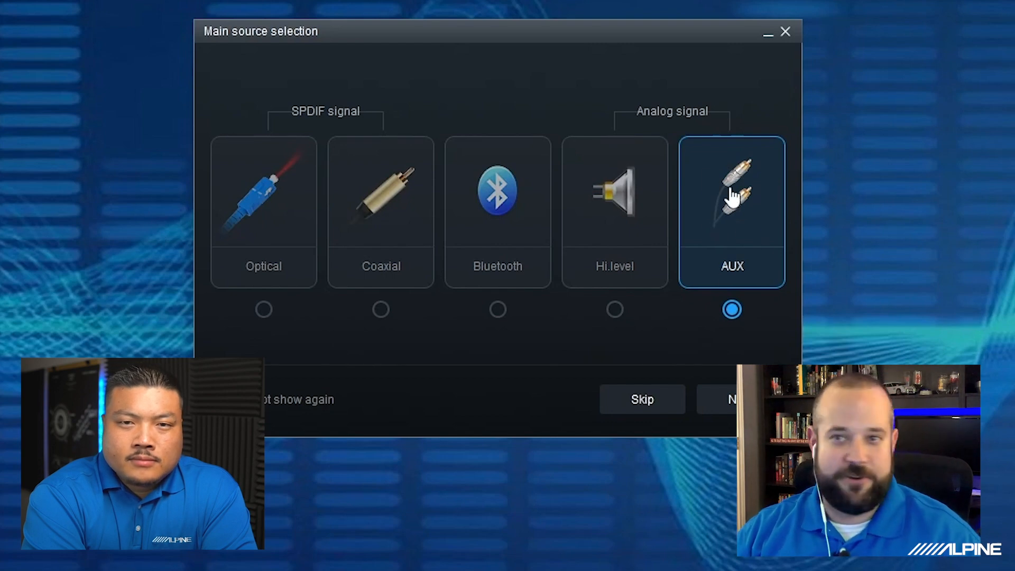
click(613, 220)
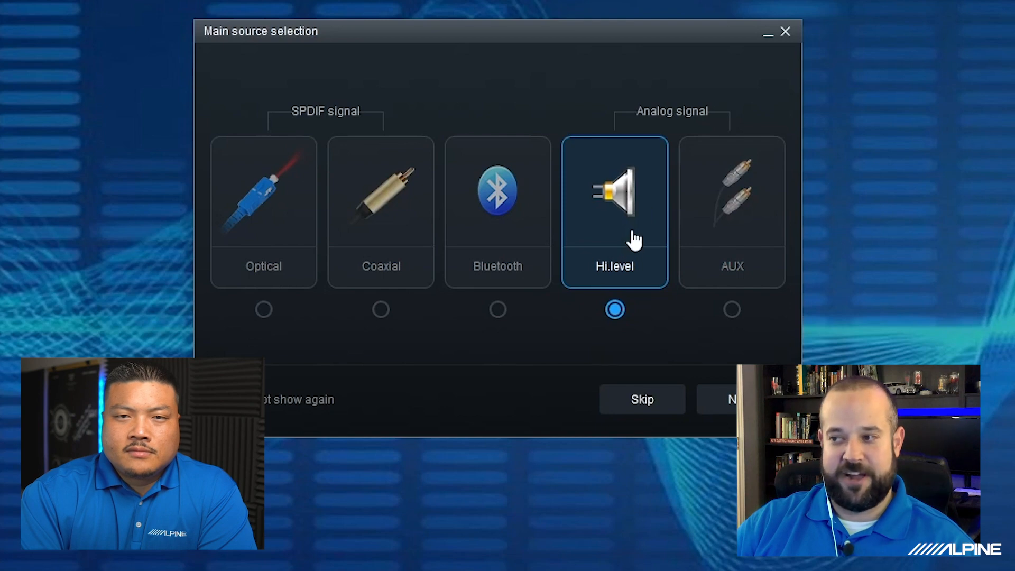
click(719, 399)
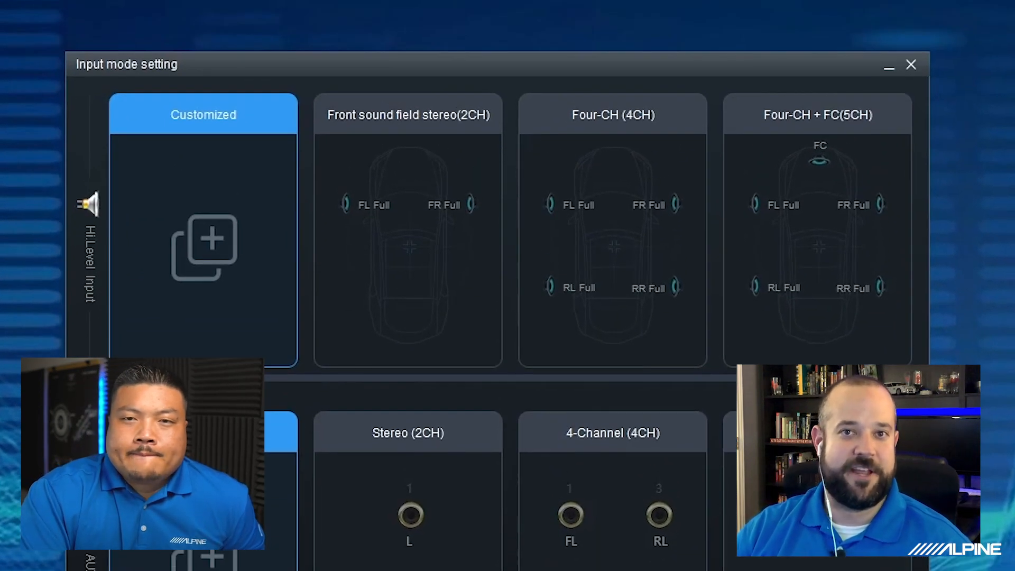
- Use the customized input mode with 6 high level input channels and 0 low level input channels
drag(145, 379, 248, 379)
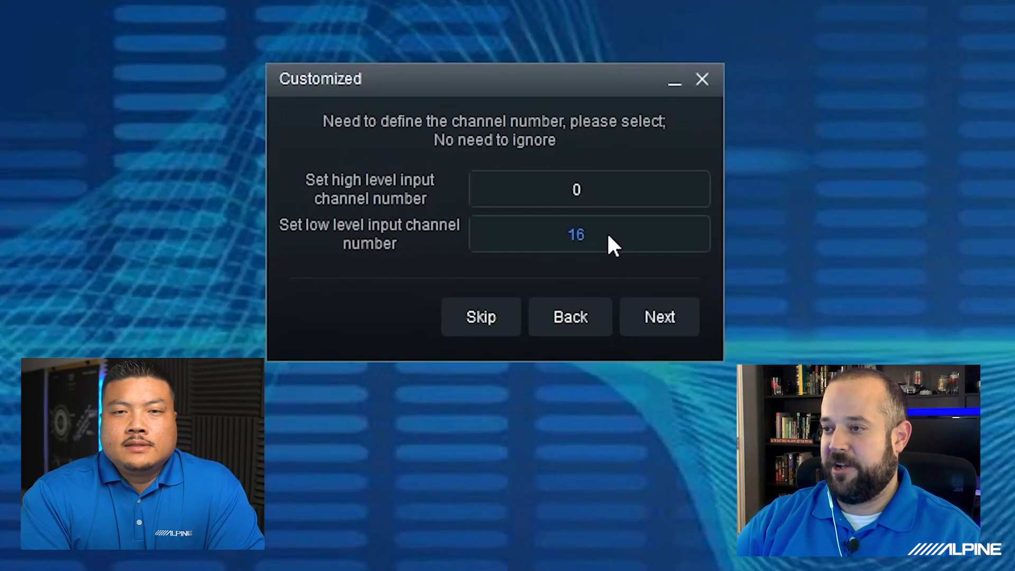
click(607, 241)
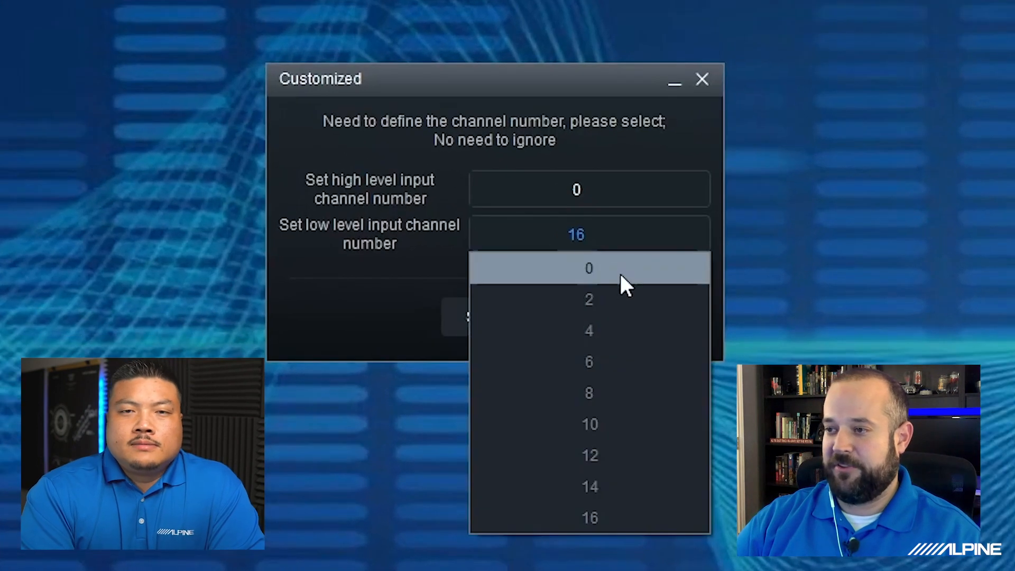
key(Escape)
click(581, 185)
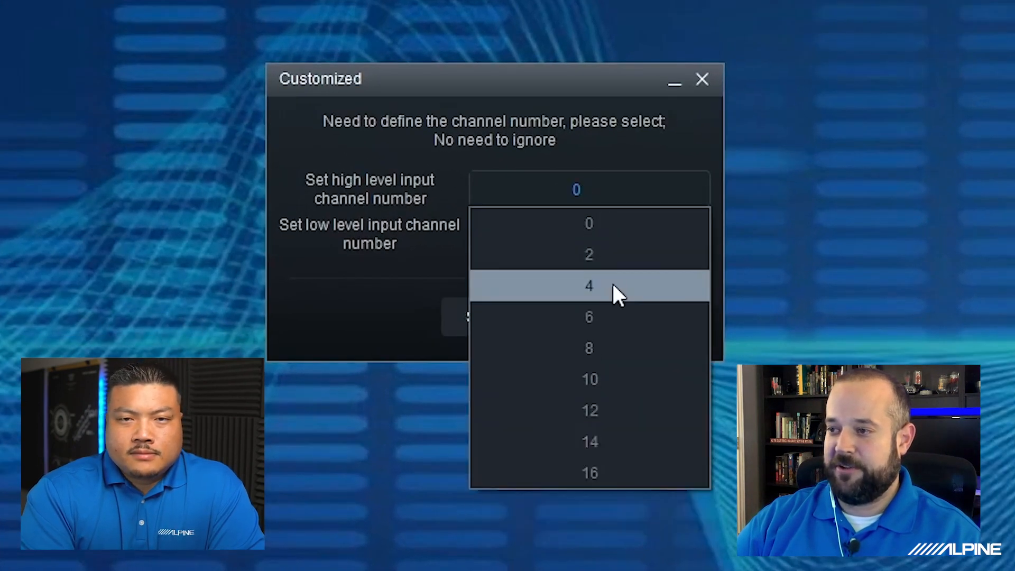
click(610, 319)
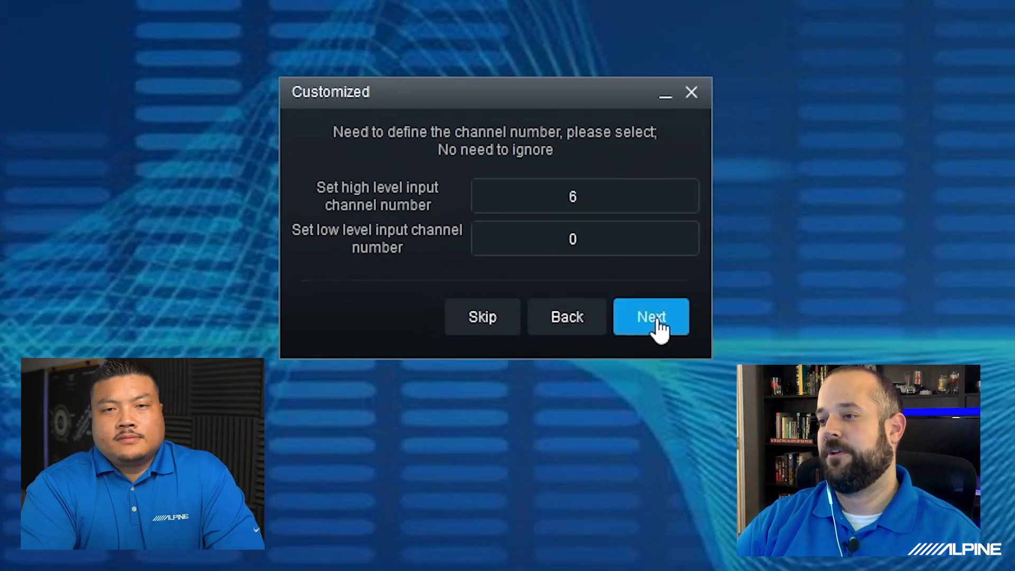
click(660, 317)
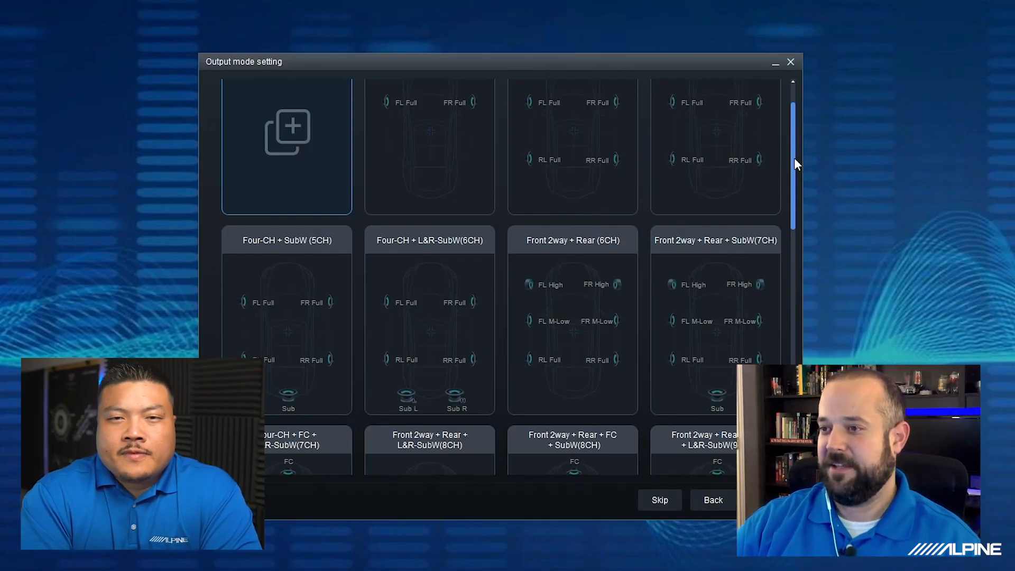
- Choose the Front 3way + Rear + SubW (9CH) layout as the output mode
drag(795, 159, 793, 128)
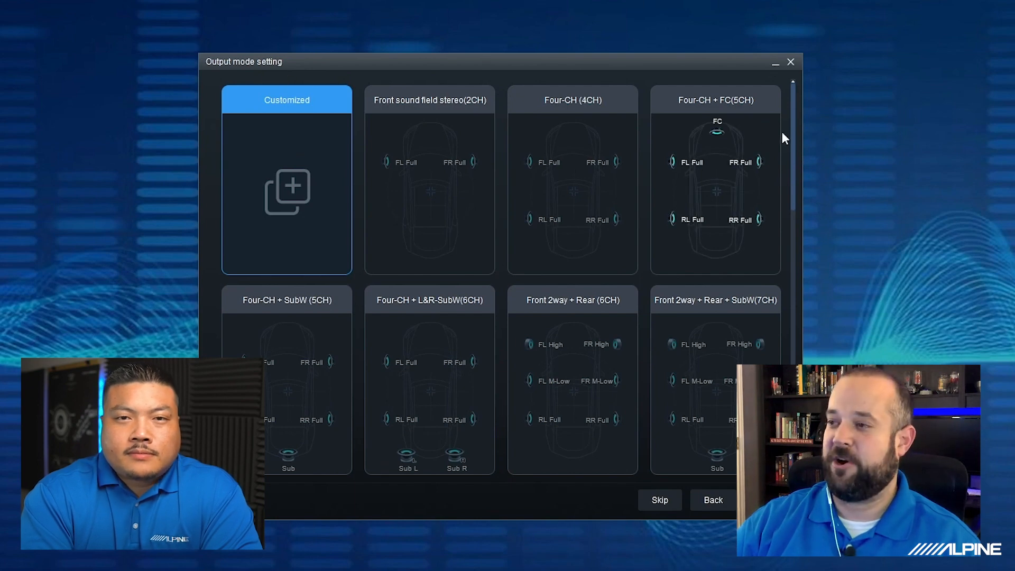
drag(792, 129, 801, 303)
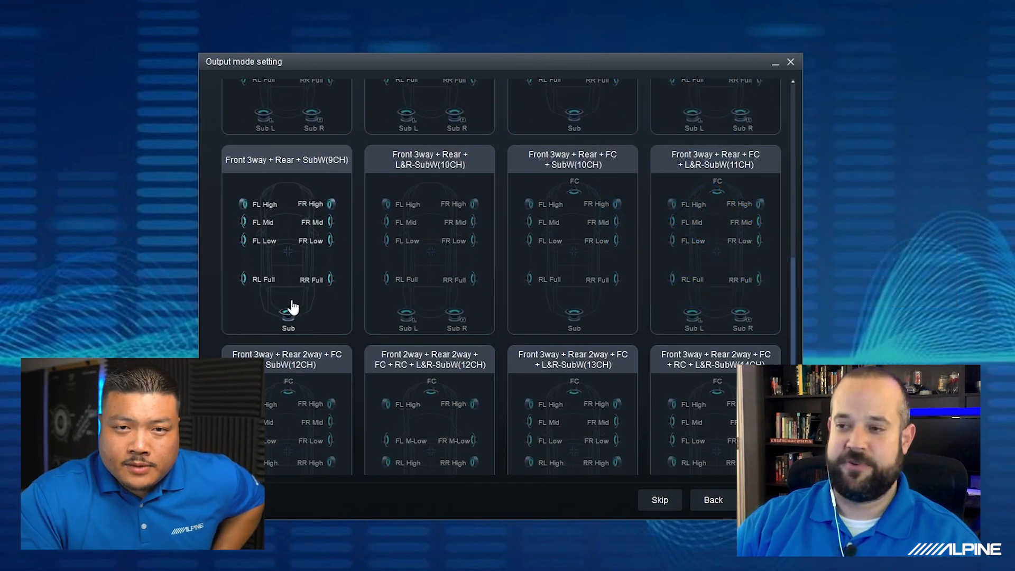
click(288, 208)
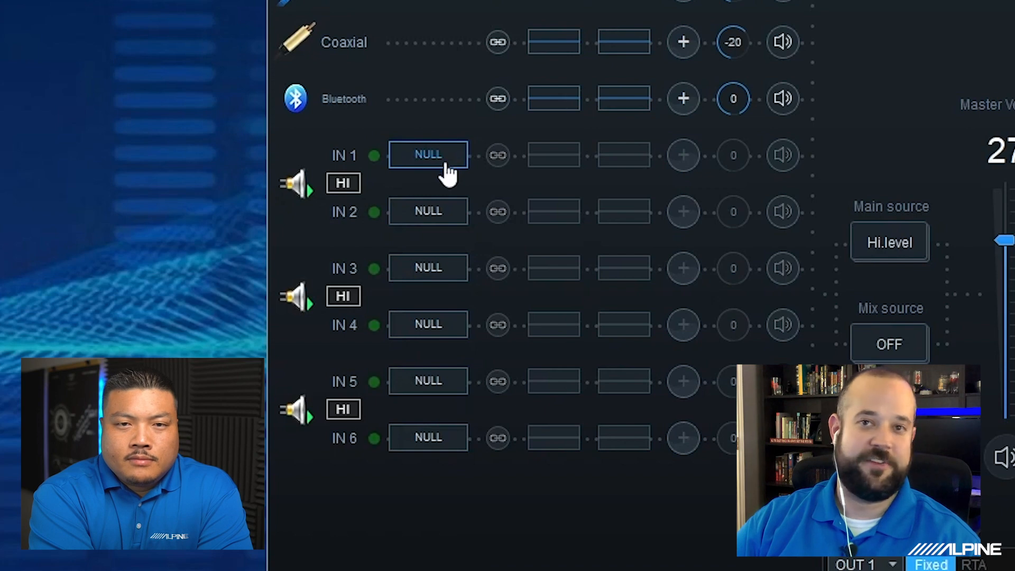
- Assign IN 1 to the front left tweeter and IN 2 to the front right tweeter
click(446, 165)
mouse_move(445, 213)
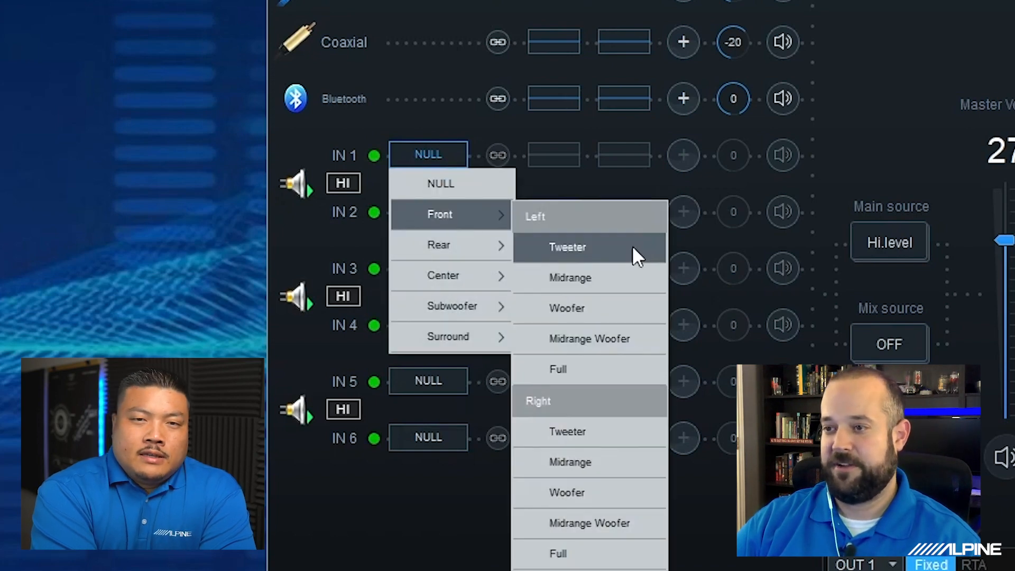
click(630, 245)
click(424, 213)
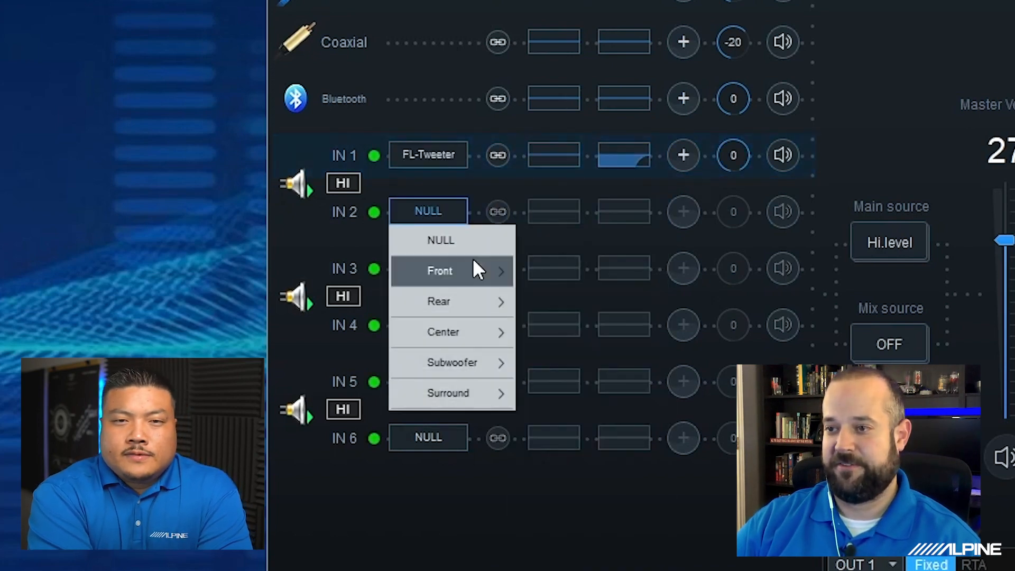
mouse_move(465, 266)
click(589, 495)
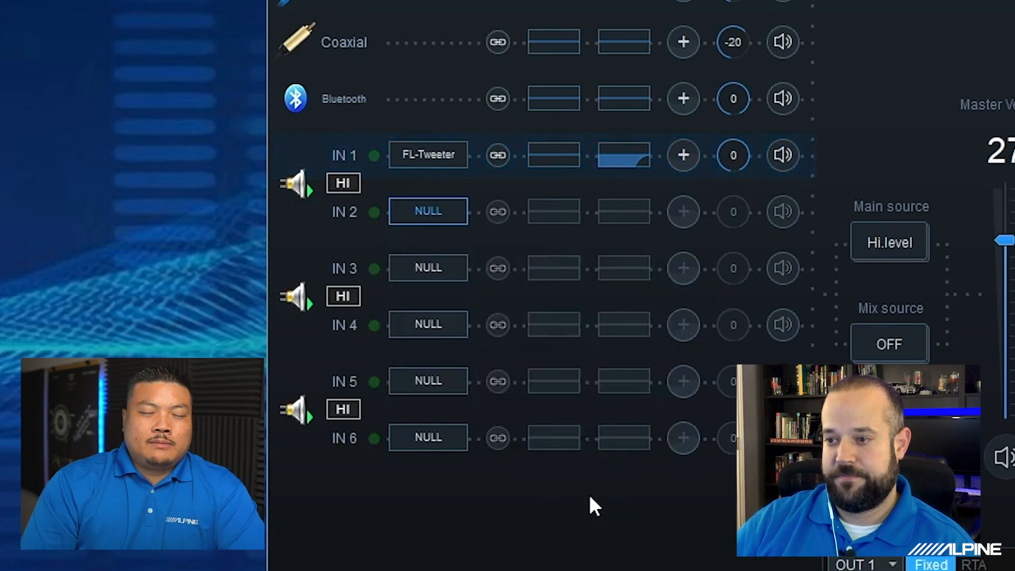
- Assign IN 3 to the front left midrange and IN 4 to the front right midrange
click(431, 270)
mouse_move(455, 329)
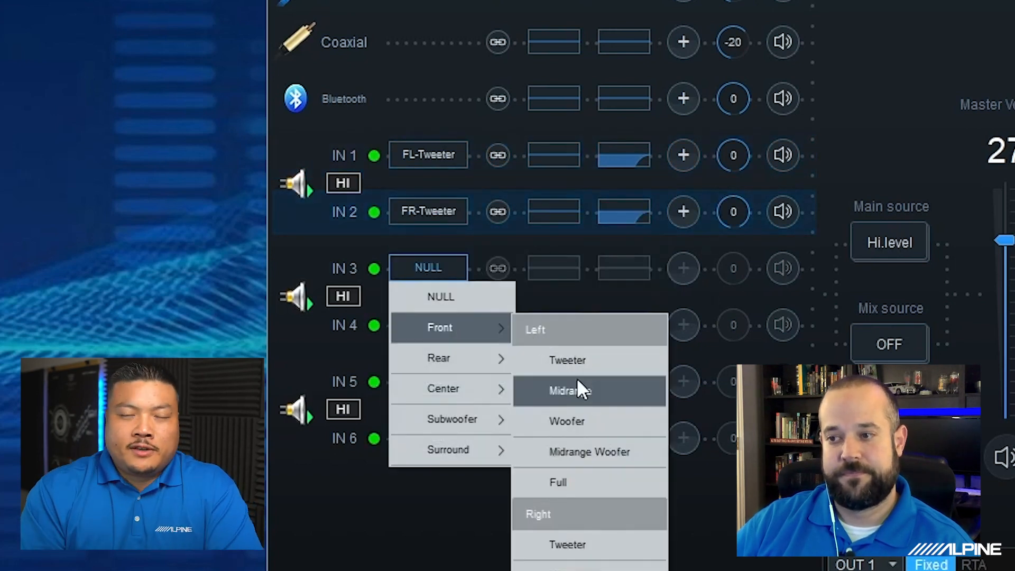
click(588, 398)
click(460, 333)
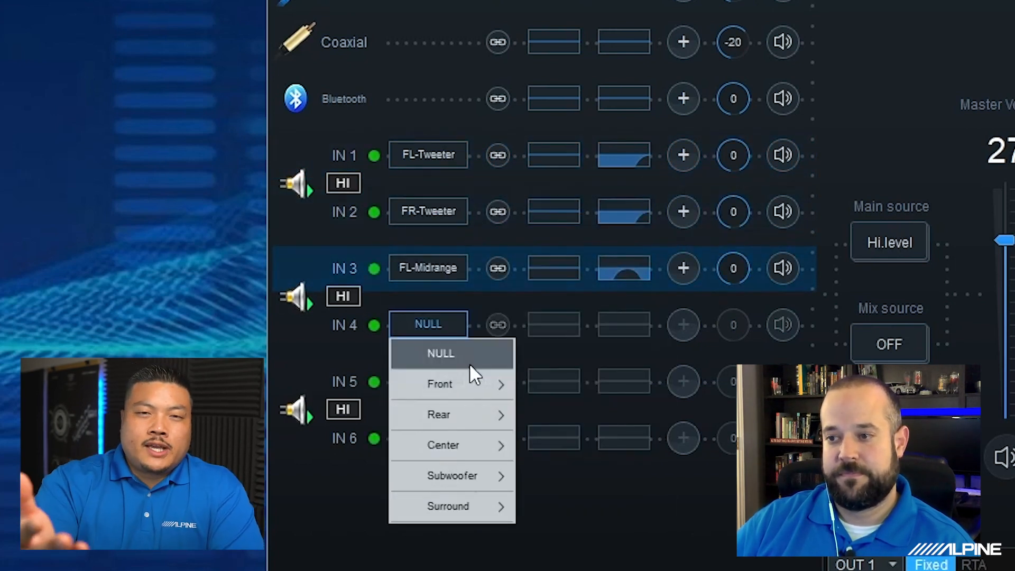
mouse_move(456, 388)
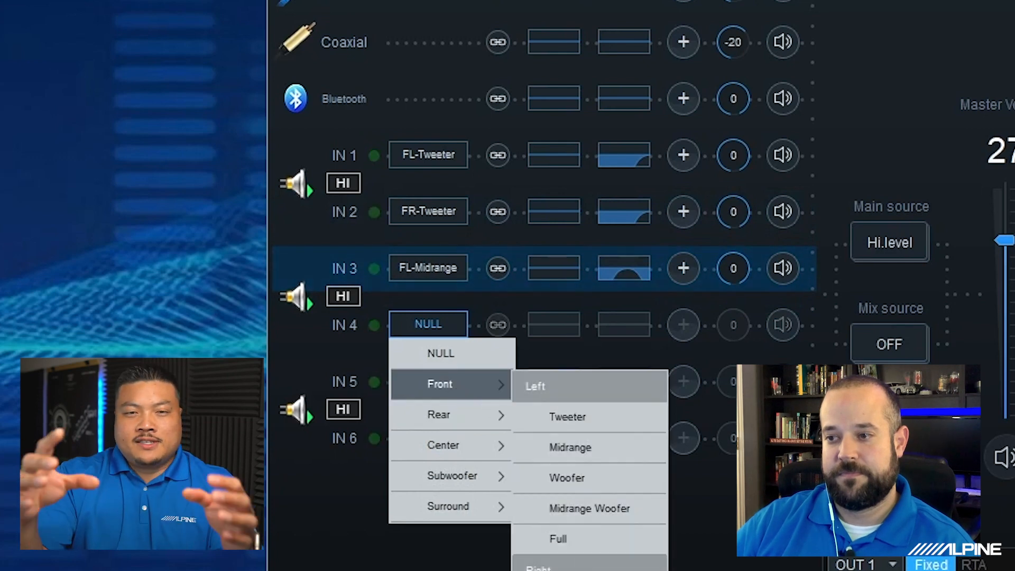
click(570, 570)
- Assign IN 5 to the front left woofer and IN 6 to the front right woofer
click(439, 390)
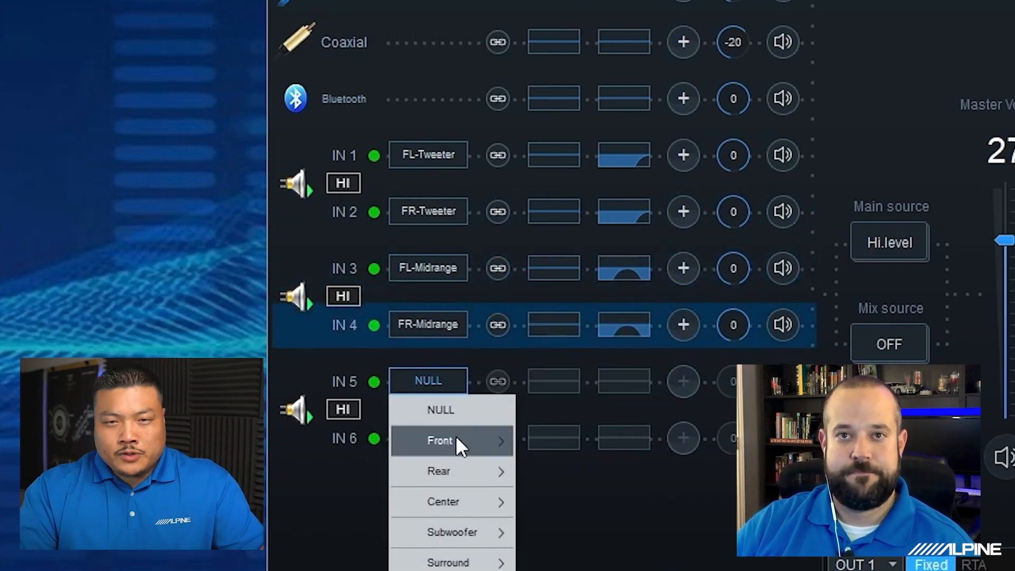
mouse_move(456, 441)
click(602, 547)
click(439, 444)
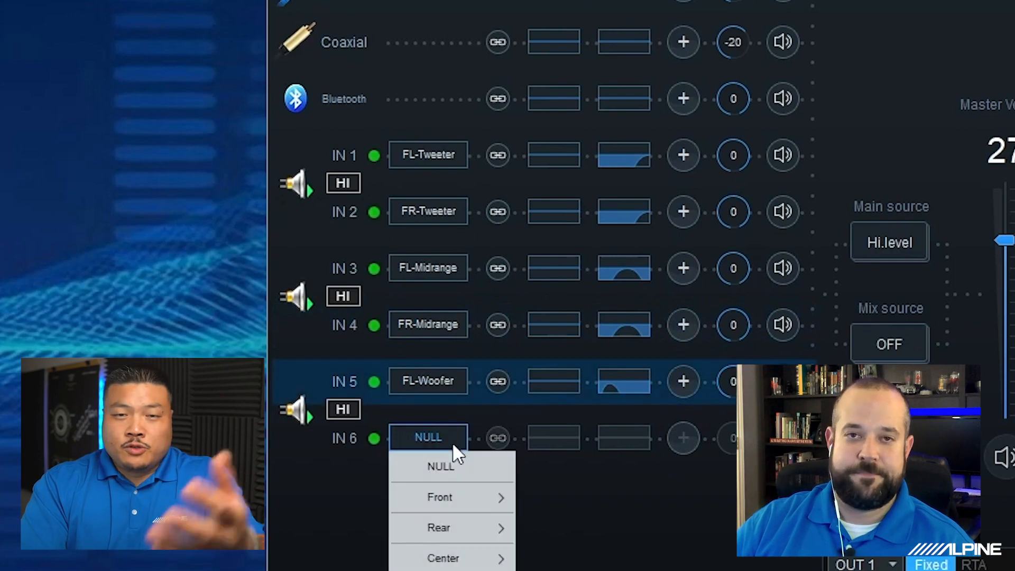
mouse_move(492, 503)
click(526, 570)
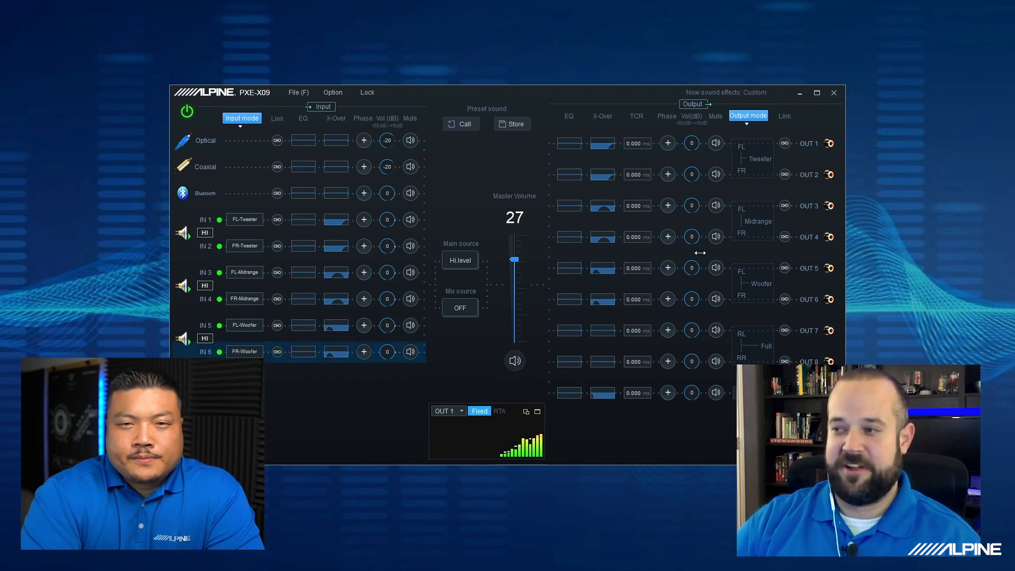
- Check which output channels the spectrum display can monitor, keeping OUT 1 selected
mouse_move(366, 327)
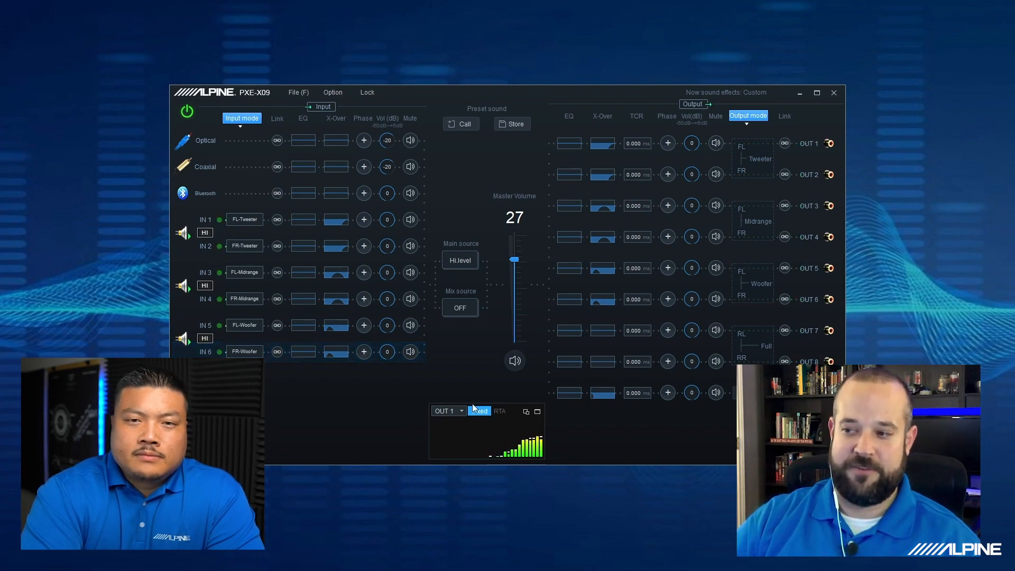
click(455, 412)
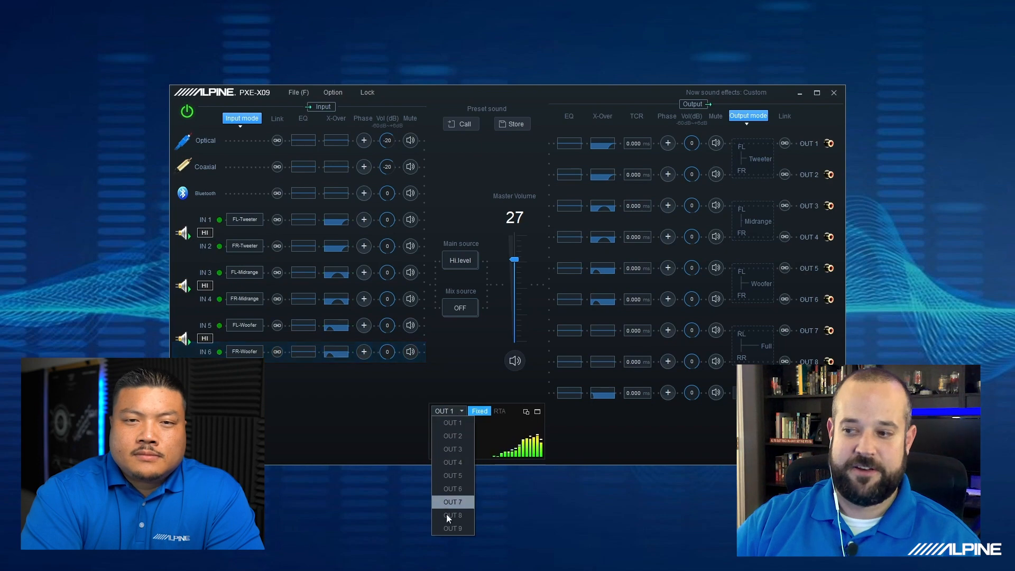
click(585, 437)
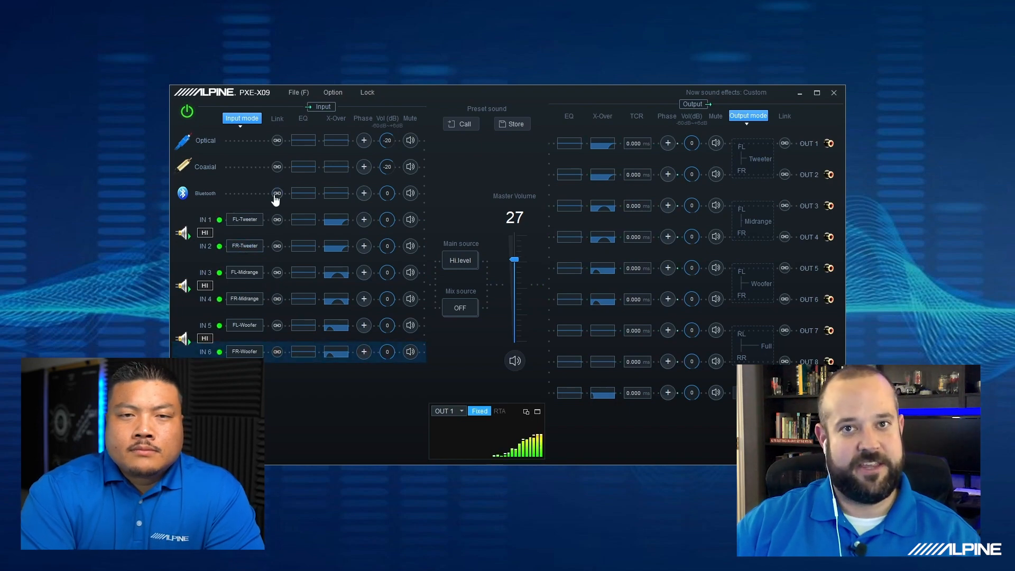
- Review the input-to-output routing in the mixer and lower the IN 1 and IN 2 levels feeding the ninth output
click(334, 97)
click(360, 105)
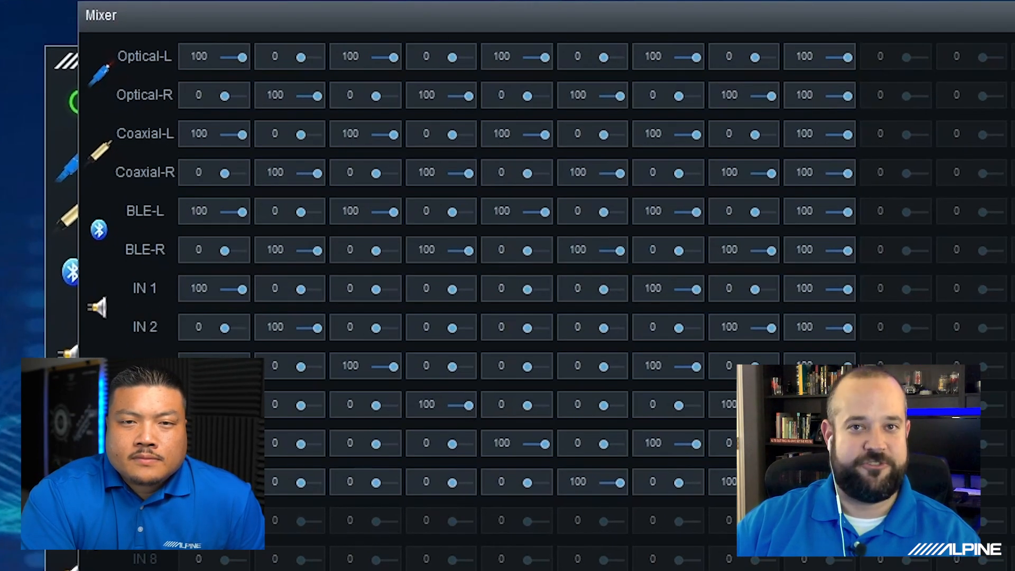
scroll(550, 307, down, 5)
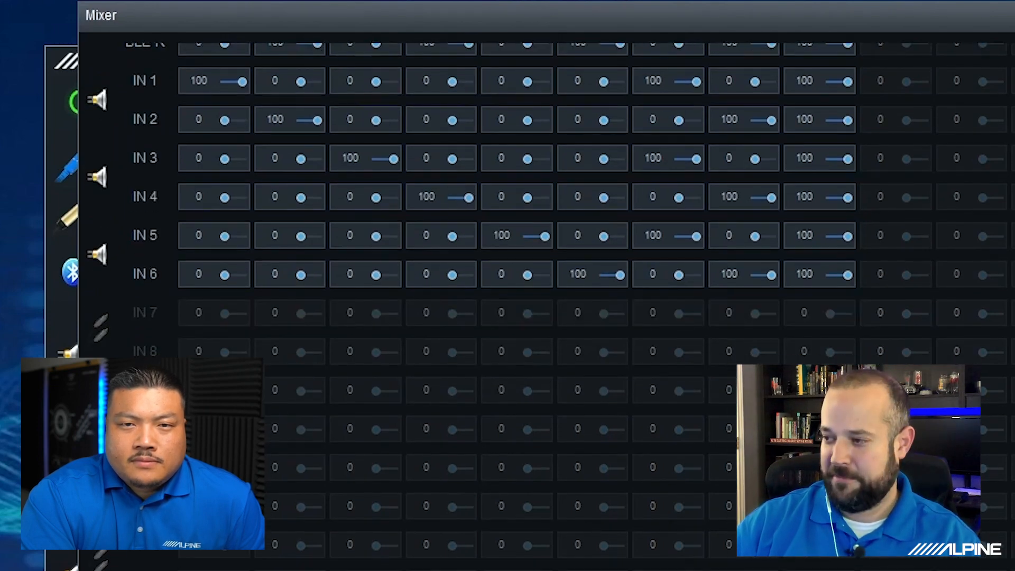
scroll(200, 310, up, 5)
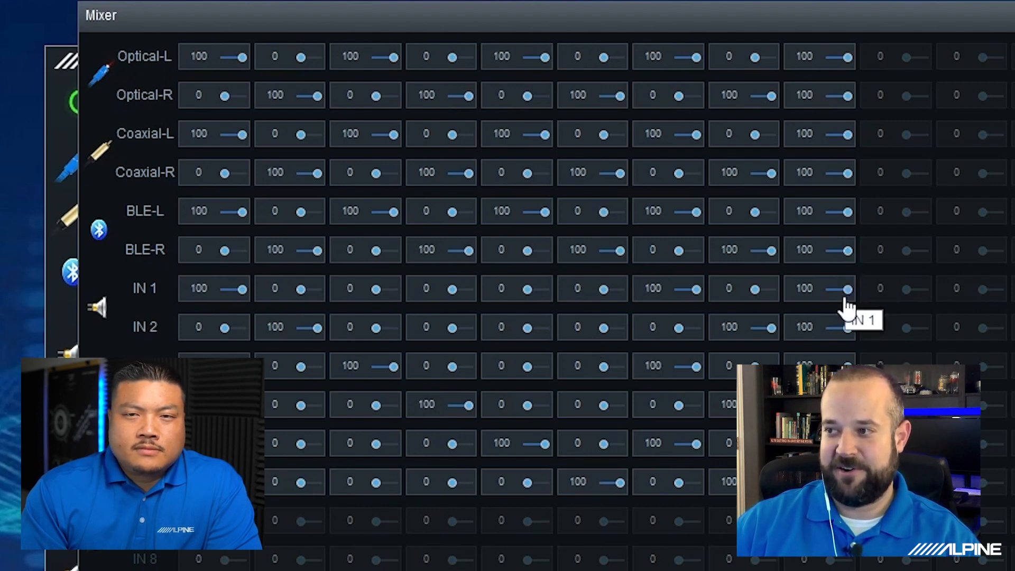
drag(840, 296, 773, 295)
drag(847, 328, 804, 326)
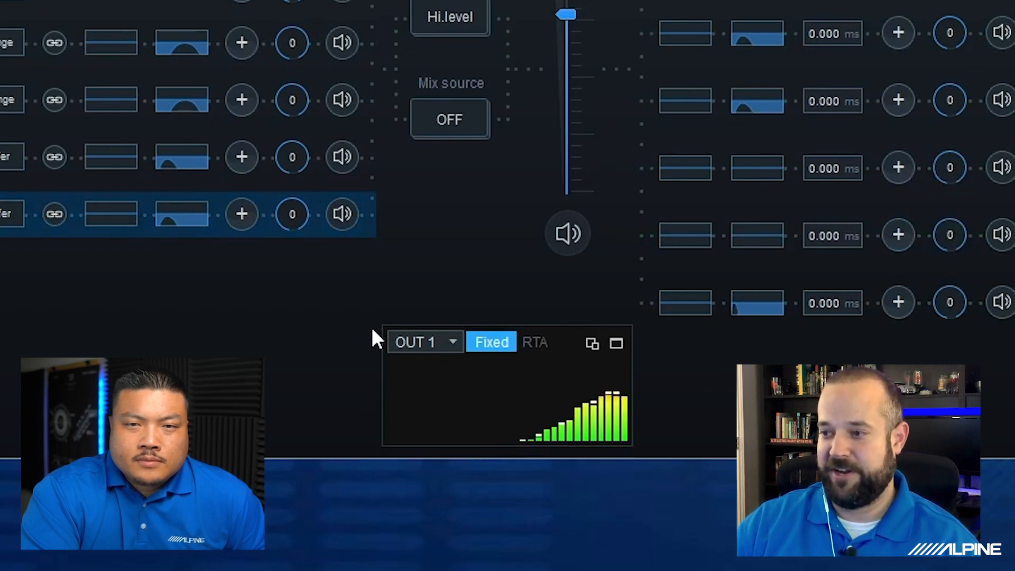
- Switch the spectrum display to OUT 7
click(449, 343)
click(464, 537)
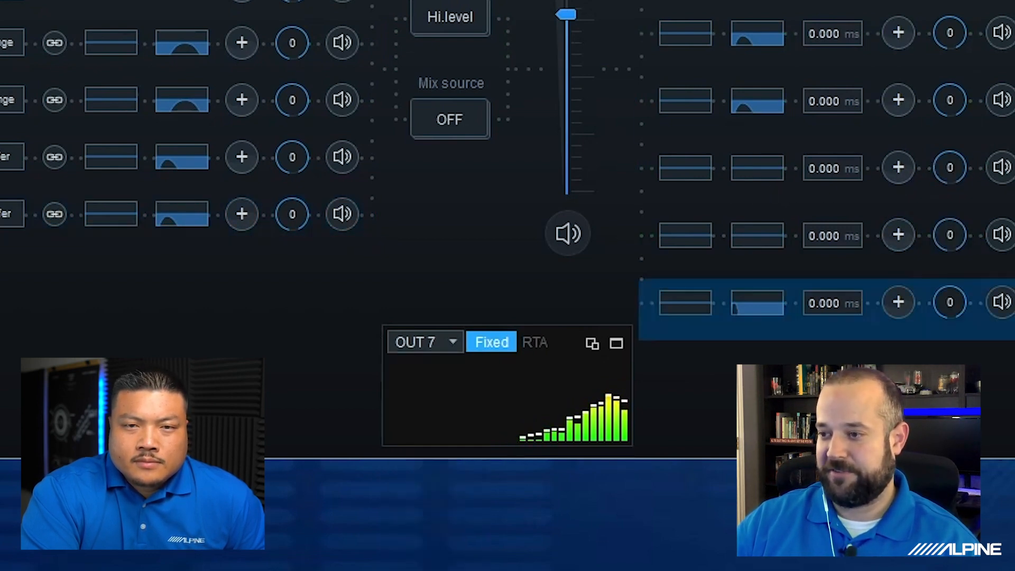
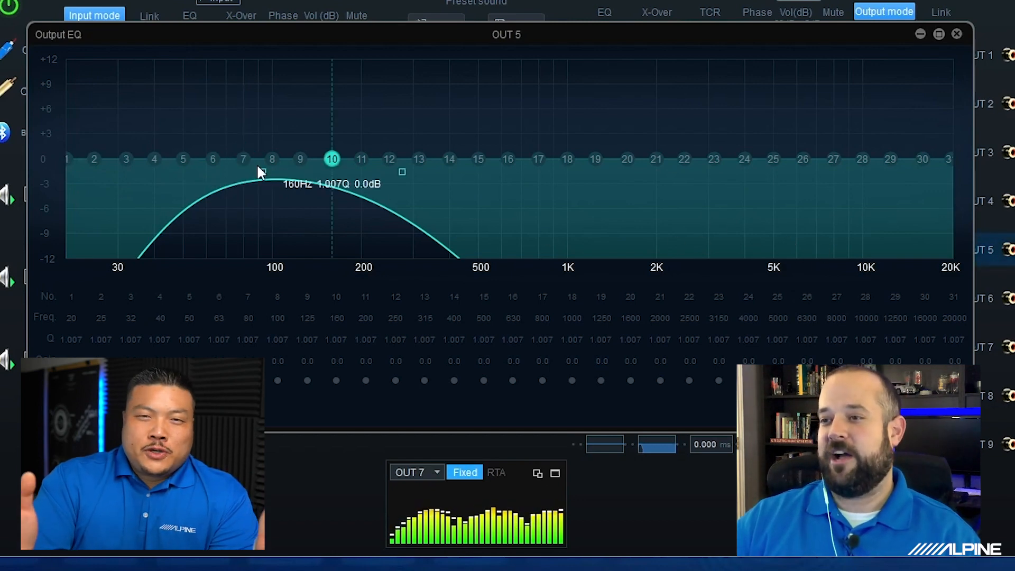
- Switch the OUT 5 equalizer to graphic mode, try a 1.0 dB boost on the 125 Hz band, and return to parametric mode
click(272, 159)
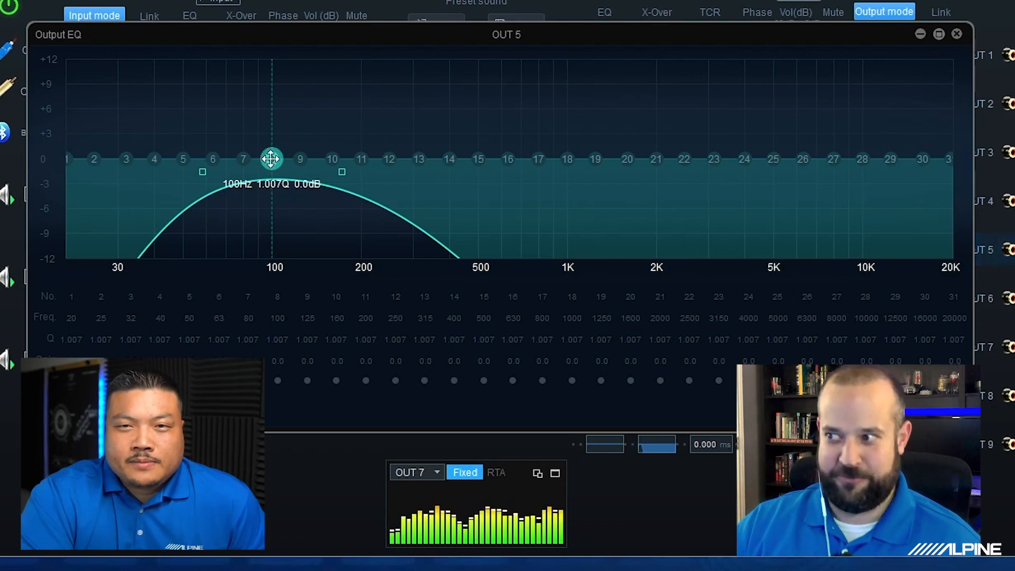
click(389, 159)
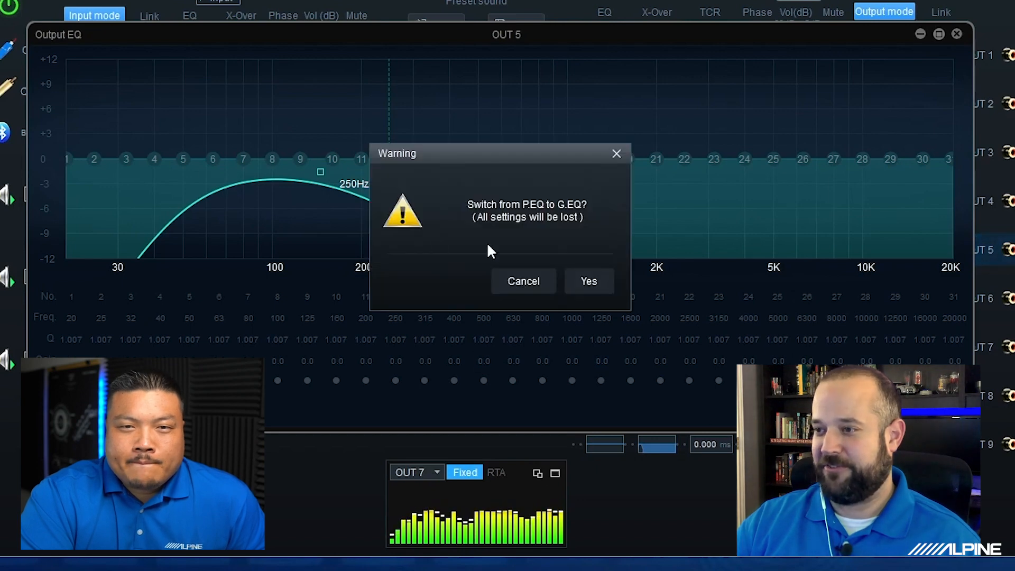
click(590, 282)
mouse_move(300, 159)
mouse_down()
mouse_move(299, 66)
mouse_move(291, 175)
mouse_move(298, 119)
mouse_move(302, 156)
mouse_up()
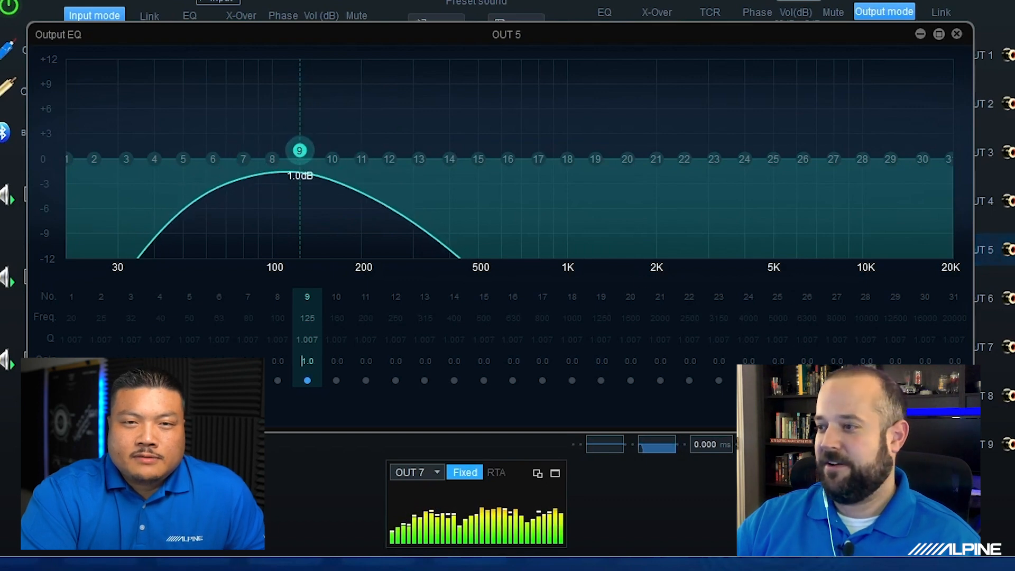
click(899, 409)
click(581, 282)
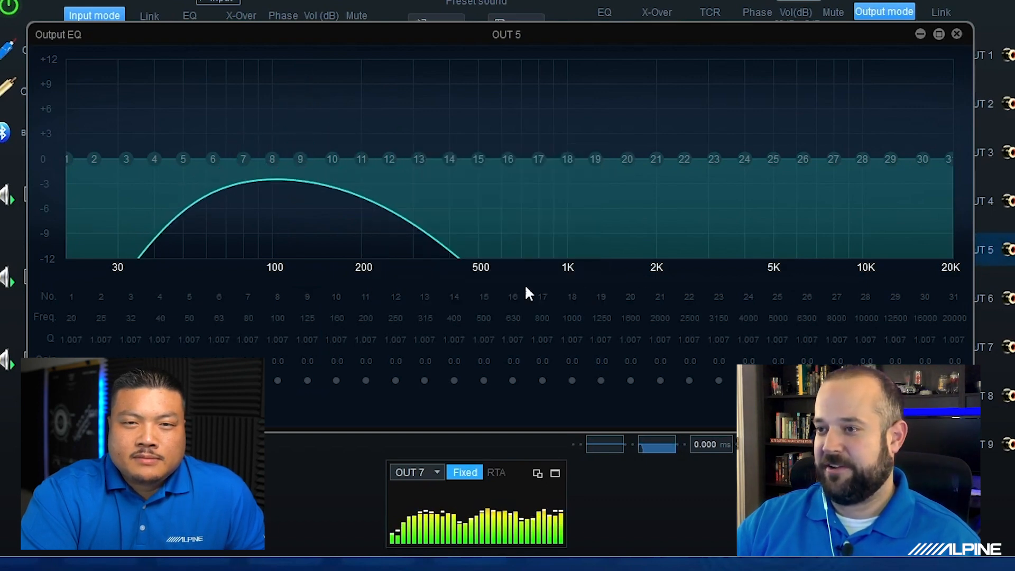
- Move band 9 of the OUT 5 equalizer to 132 Hz with 10.2 dB gain and narrow it to a Q of 8.482
click(301, 157)
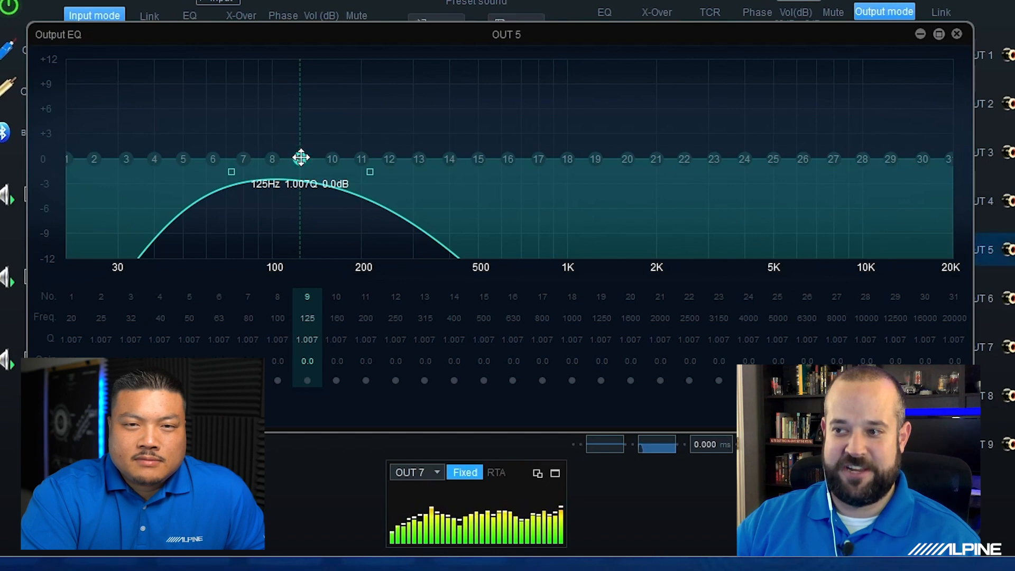
drag(301, 158, 307, 73)
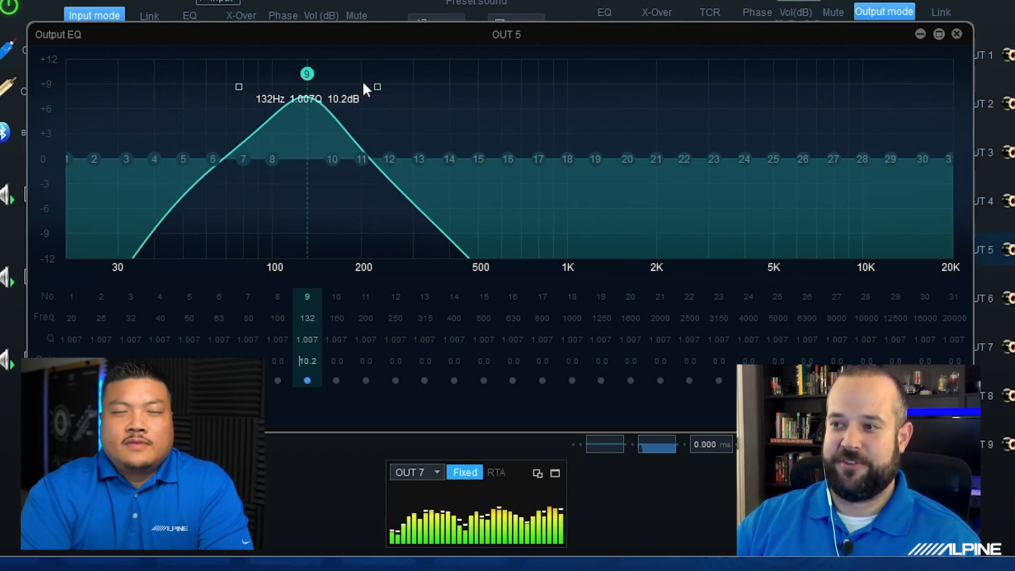
drag(378, 87, 315, 89)
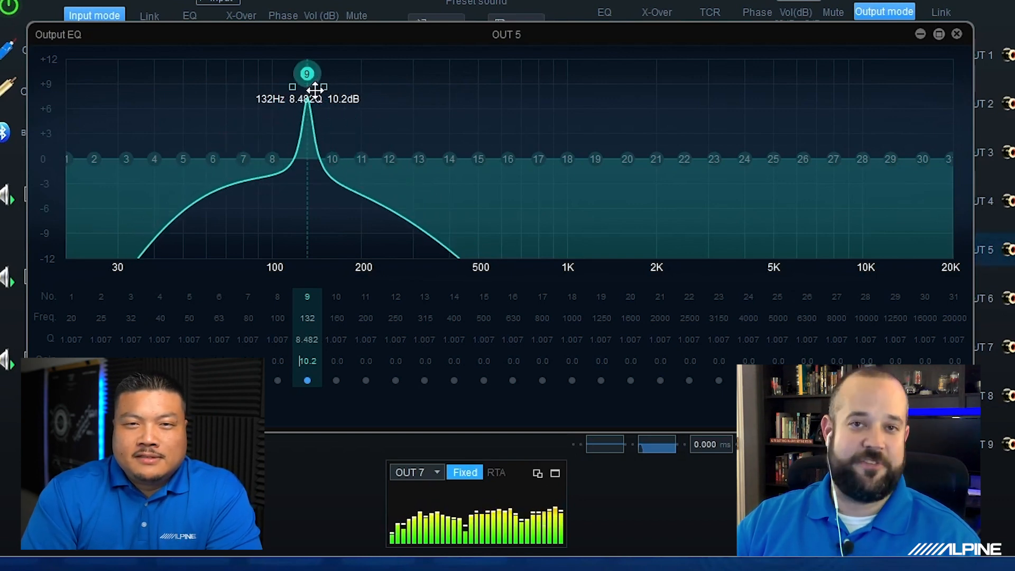
click(957, 34)
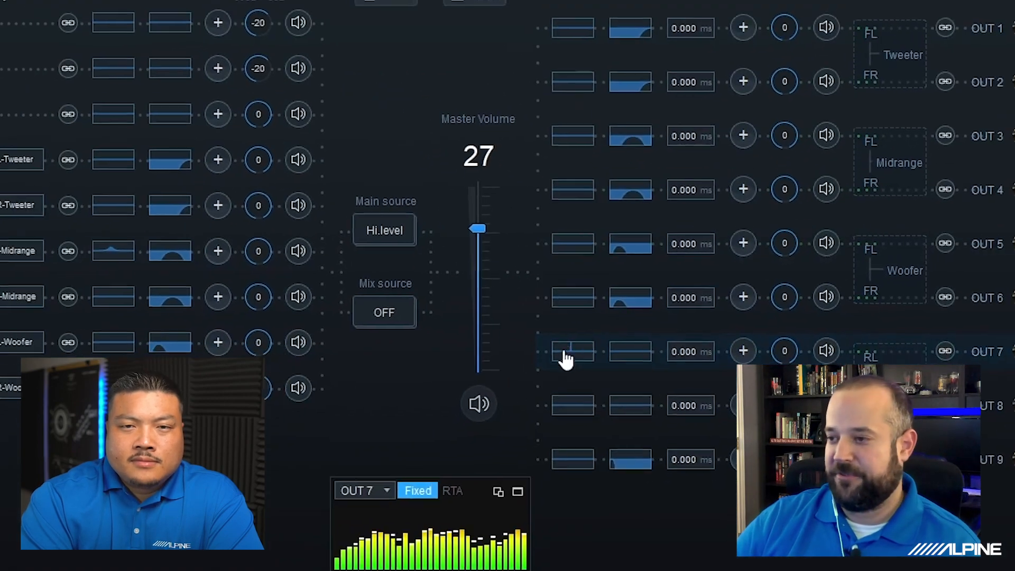
- Open the OUT 7 output equalizer and examine its band settings
click(525, 383)
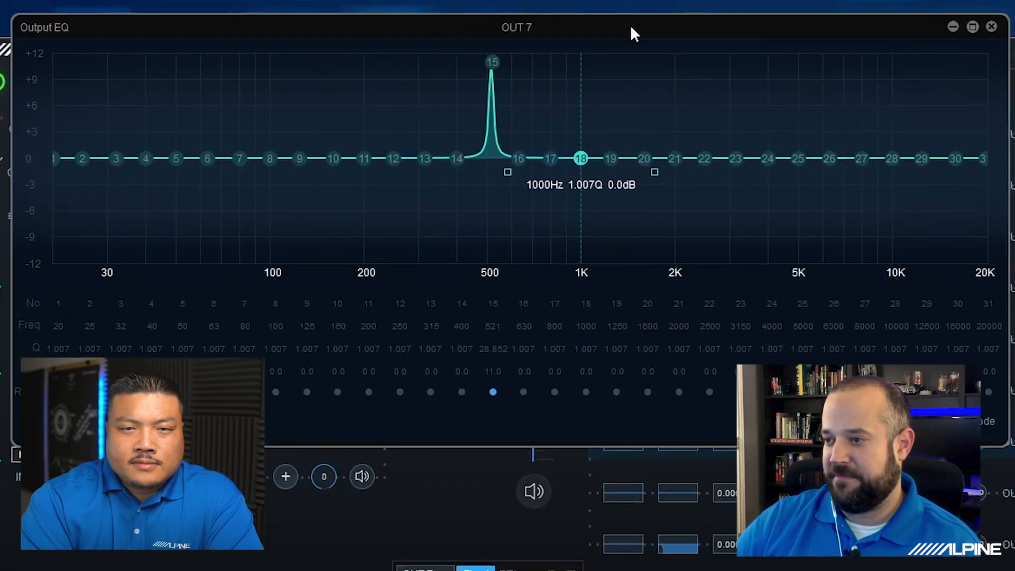
drag(474, 36, 581, 10)
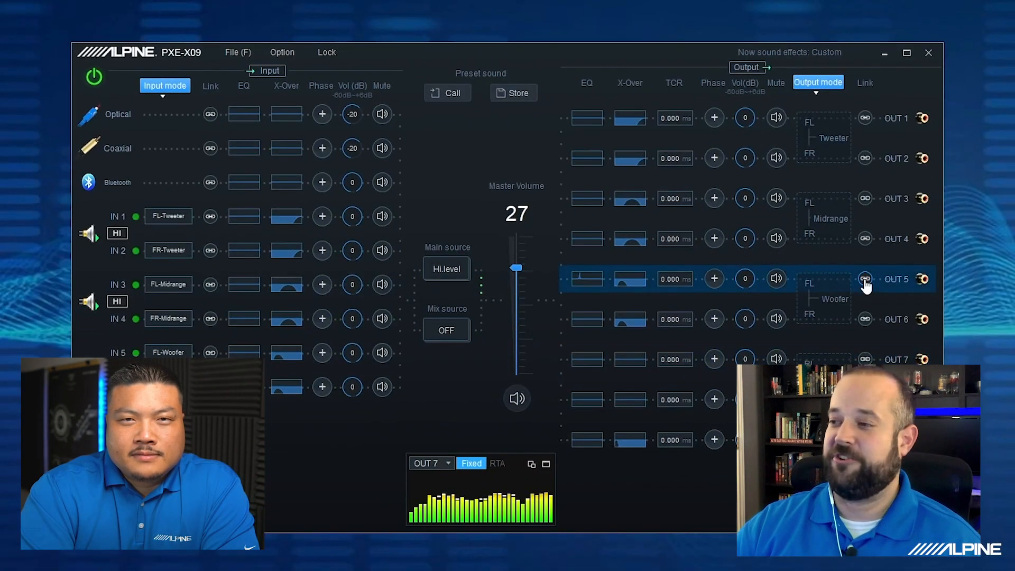
- Configure the output link settings to share channel EQ, X-Over and channel volume
click(283, 52)
click(325, 133)
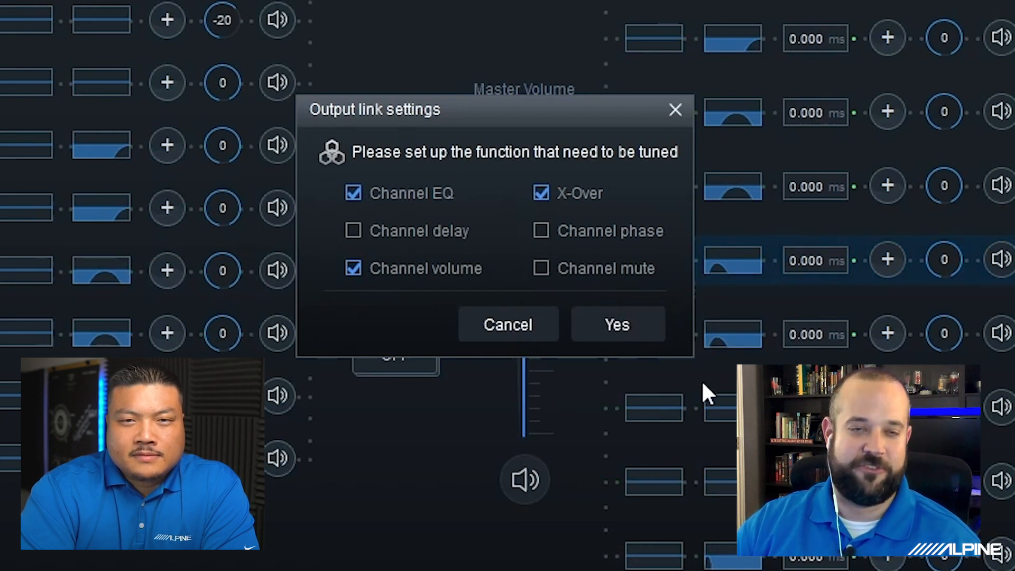
click(613, 325)
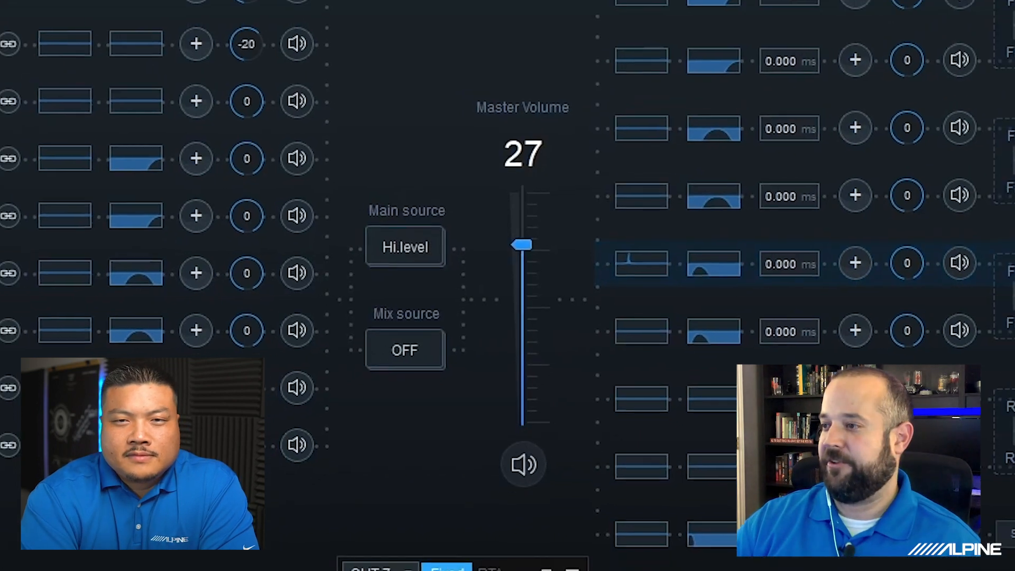
- Assign the OUT 5 and OUT 6 woofer channels to the Link 1 group
click(973, 272)
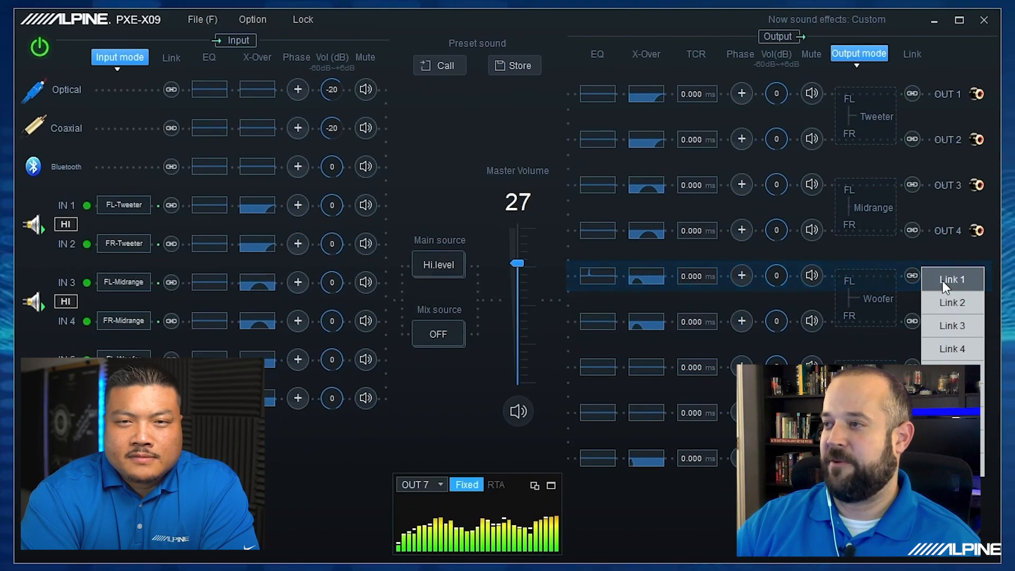
click(942, 280)
click(913, 321)
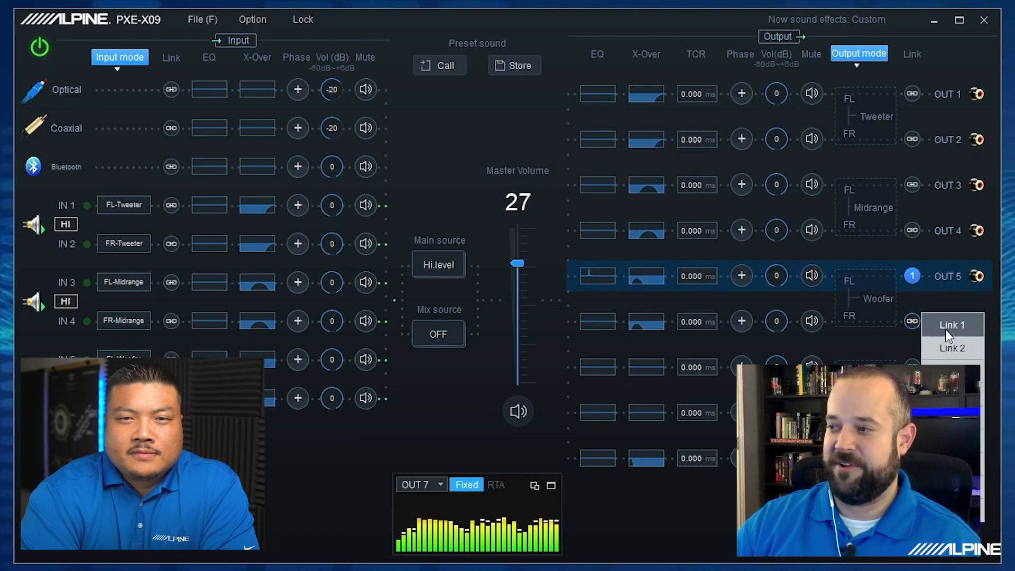
click(945, 328)
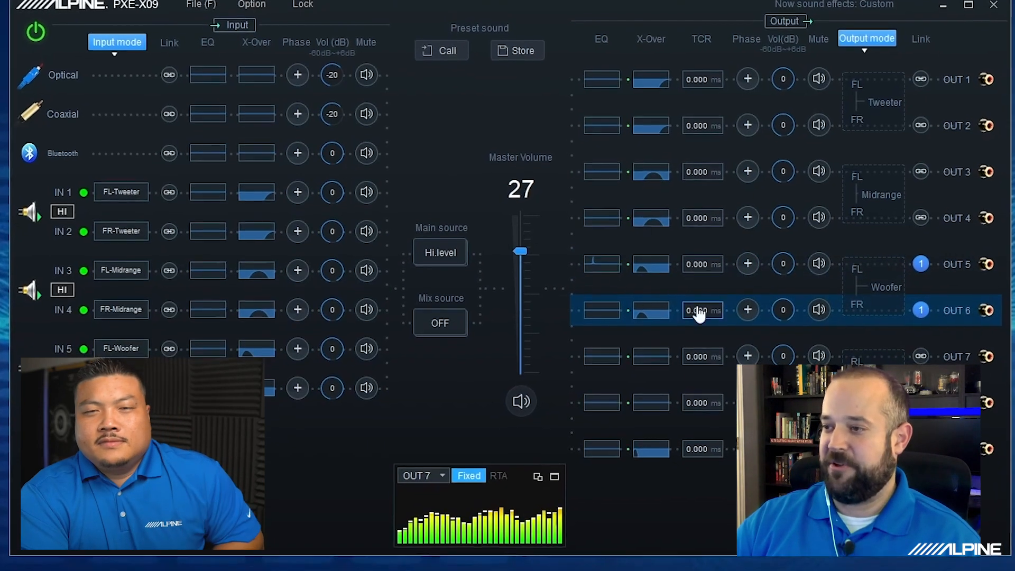
- Move band 24 of the OUT 6 equalizer to about 100 Hz at -5.6 dB, with the OUT 5 and OUT 6 EQ thumbnails in view
click(602, 321)
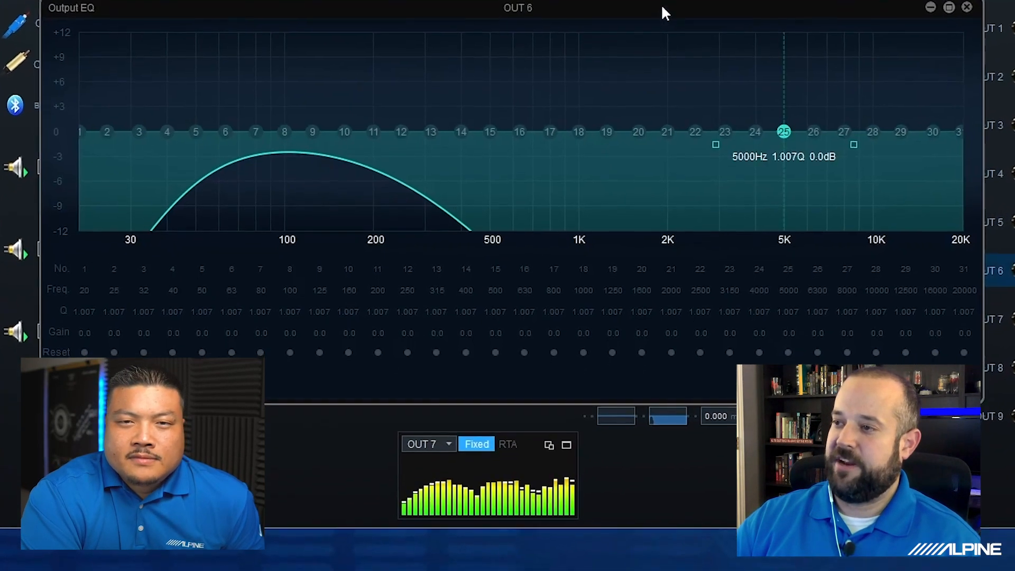
drag(659, 21, 635, 264)
drag(649, 223, 666, 238)
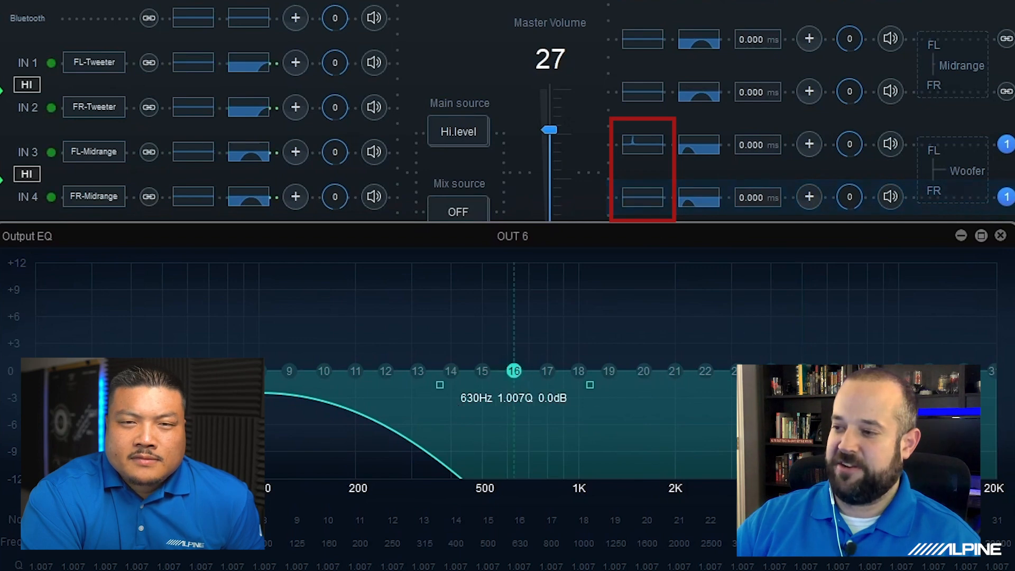
drag(770, 365, 783, 297)
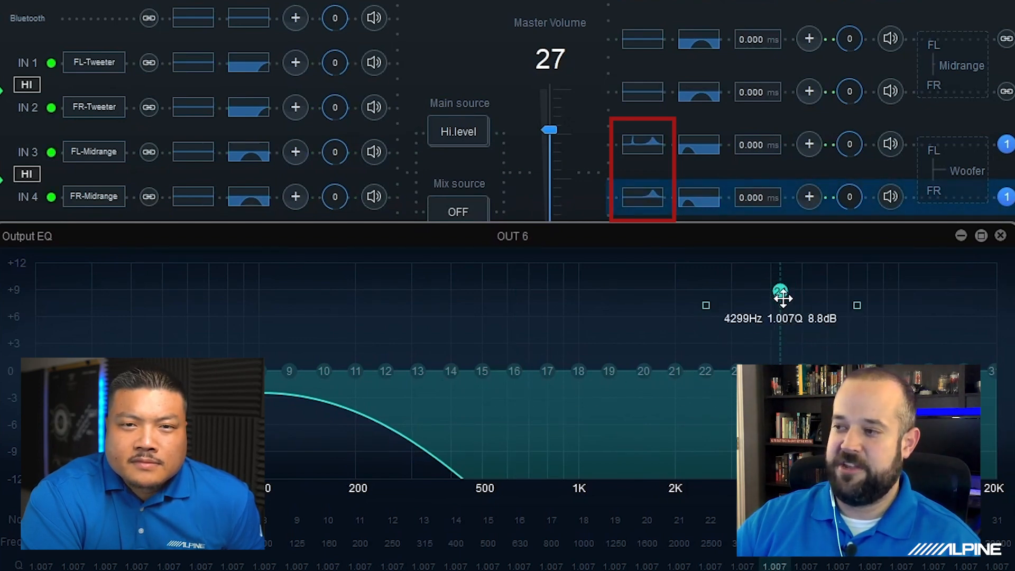
drag(781, 291, 271, 421)
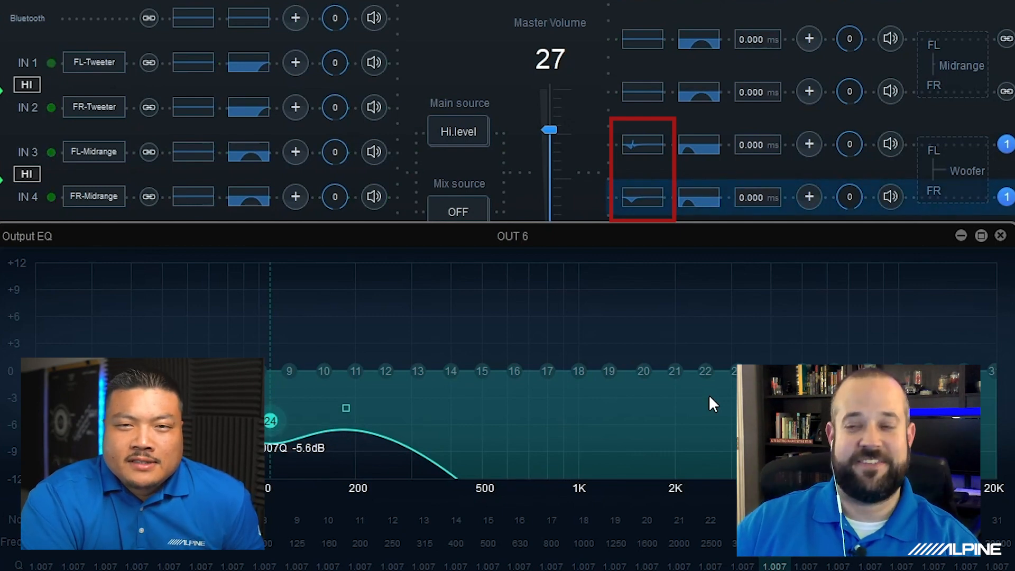
click(1000, 236)
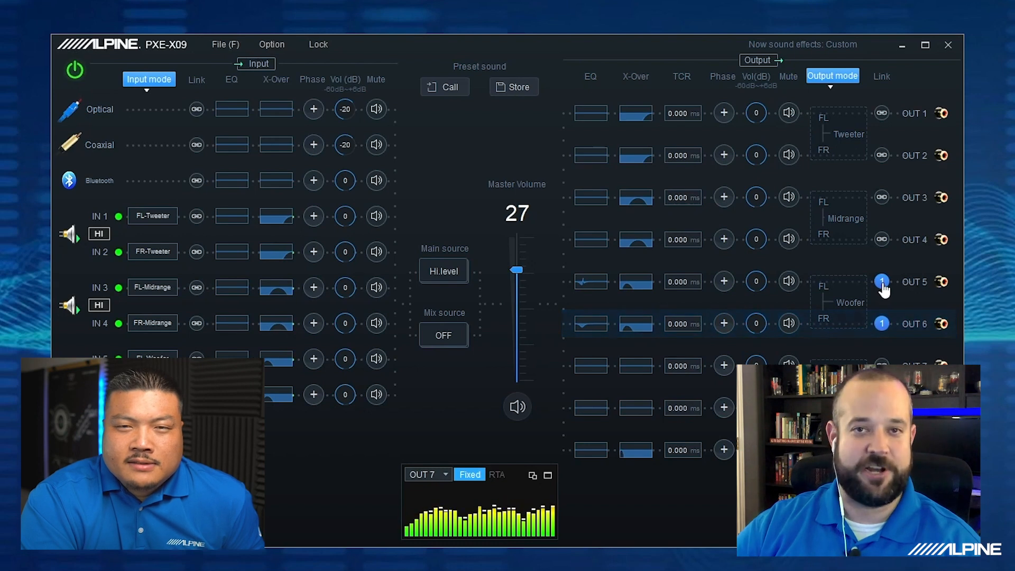
- Remove the OUT 5 and OUT 6 woofer channels from the Link 1 group
click(882, 284)
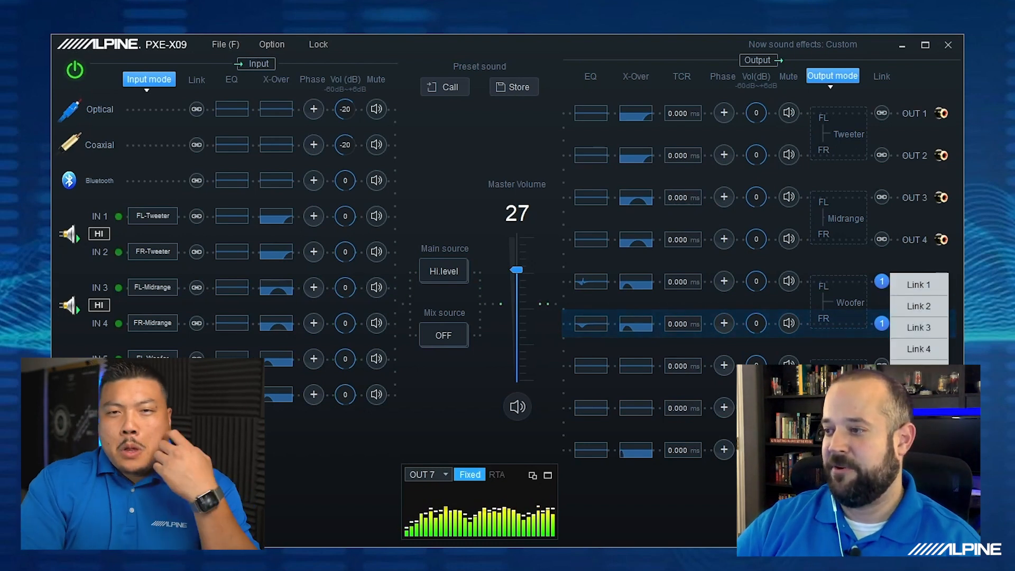
click(906, 370)
click(882, 324)
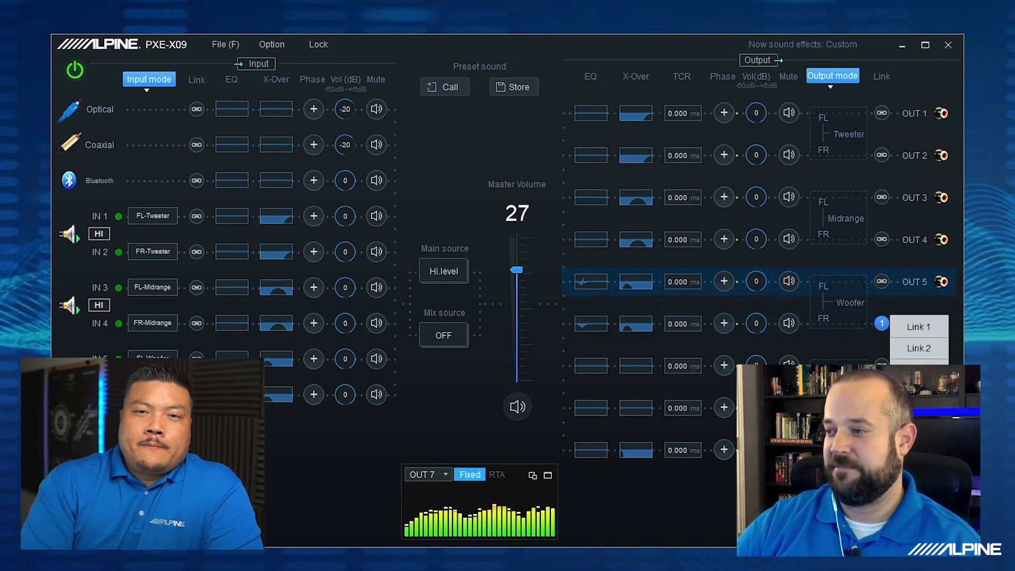
click(911, 375)
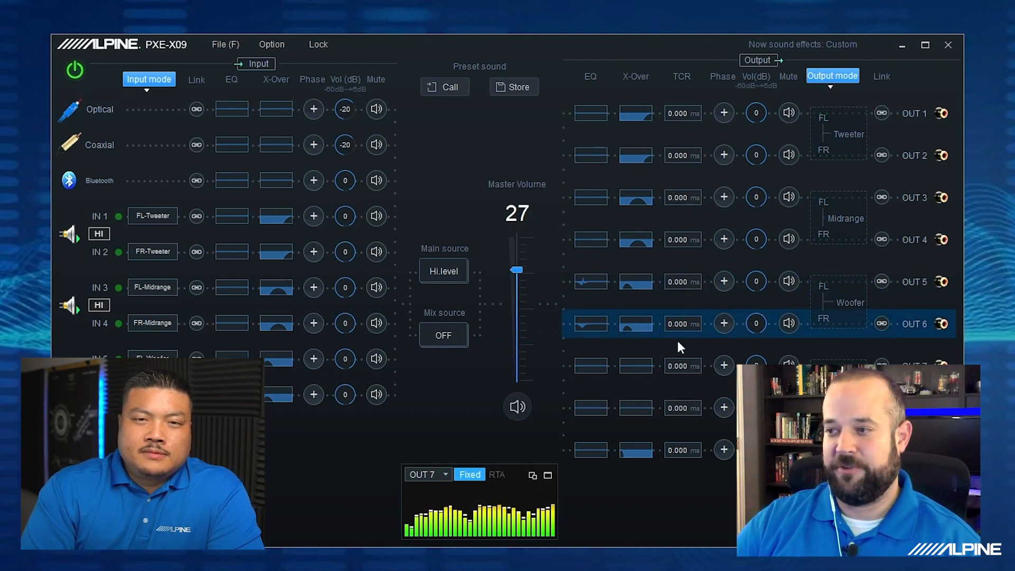
click(583, 316)
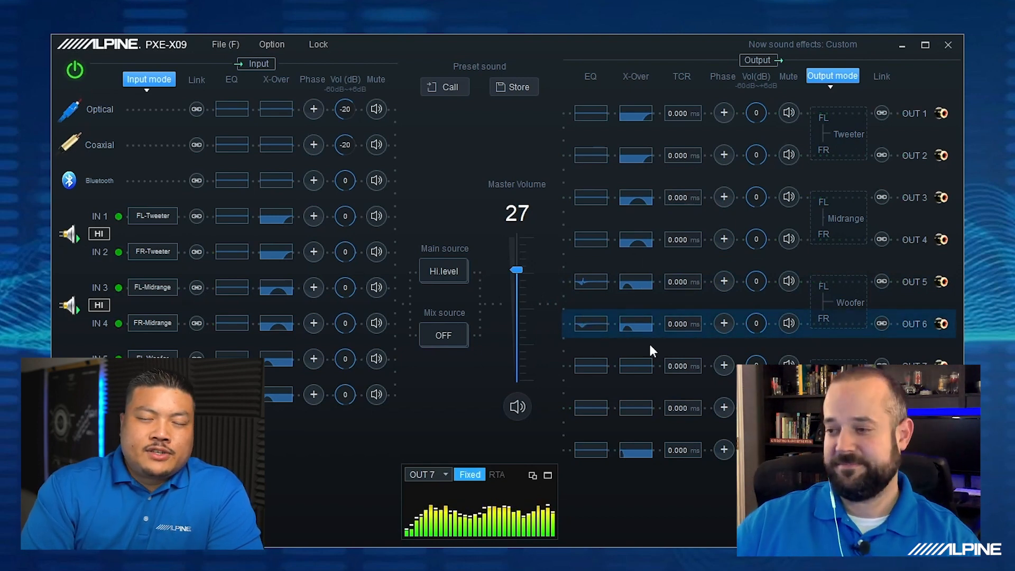